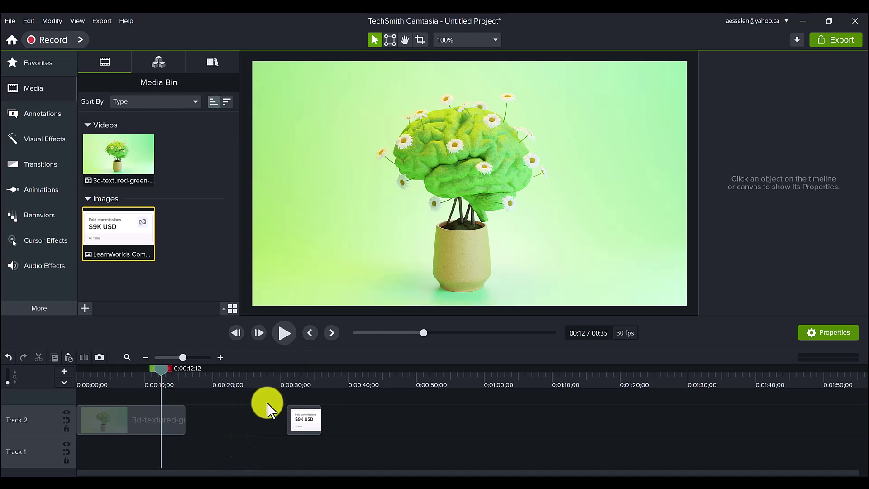
Extend the brain video on Track 2 rightward with Repeat Media up to the $9K USD image
{"action": "left_click", "coordinate": [152, 426]}
{"action": "right_click", "coordinate": [151, 425]}
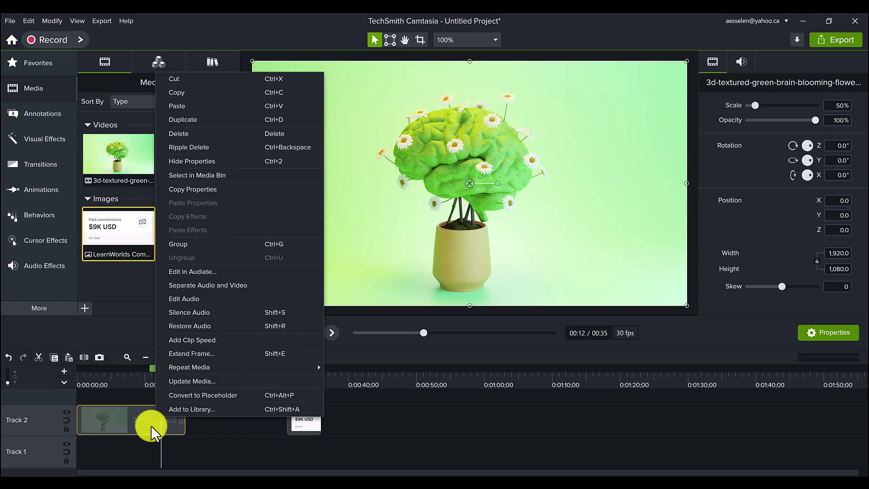
{"action": "mouse_move", "coordinate": [200, 367]}
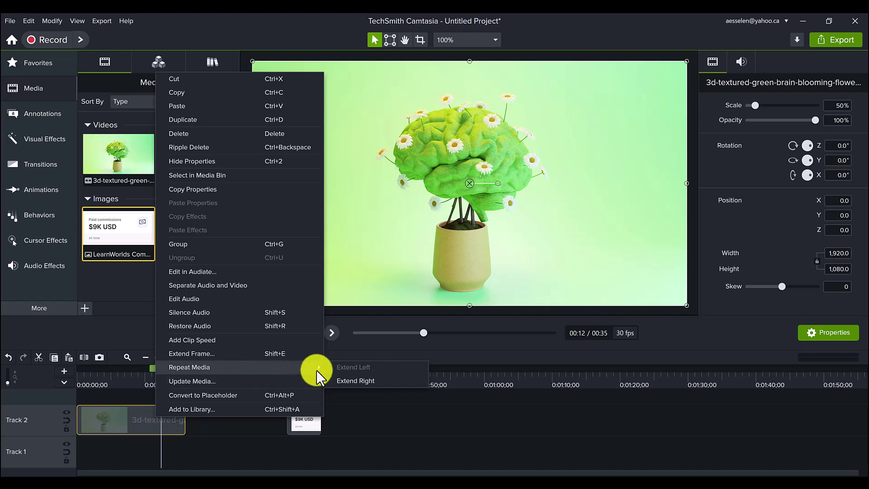
{"action": "left_click", "coordinate": [356, 382]}
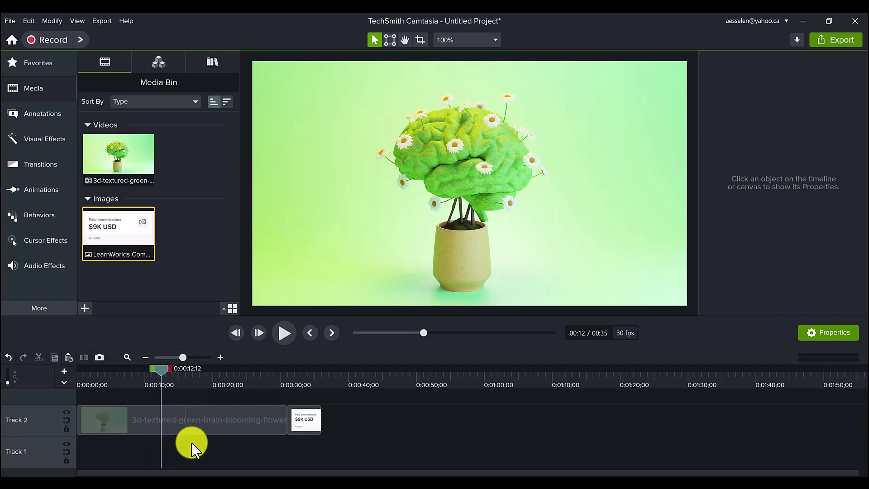
{"action": "left_click", "coordinate": [192, 427]}
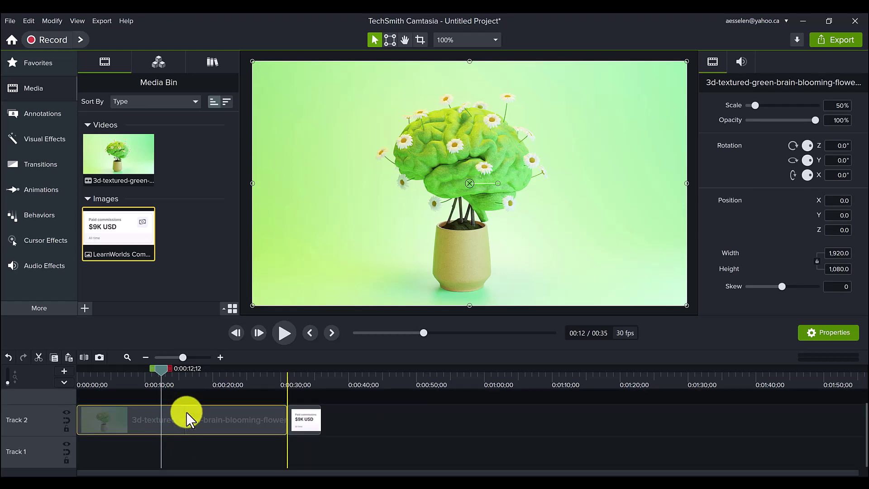
{"action": "left_click_drag", "start_coordinate": [218, 434], "coordinate": [277, 361]}
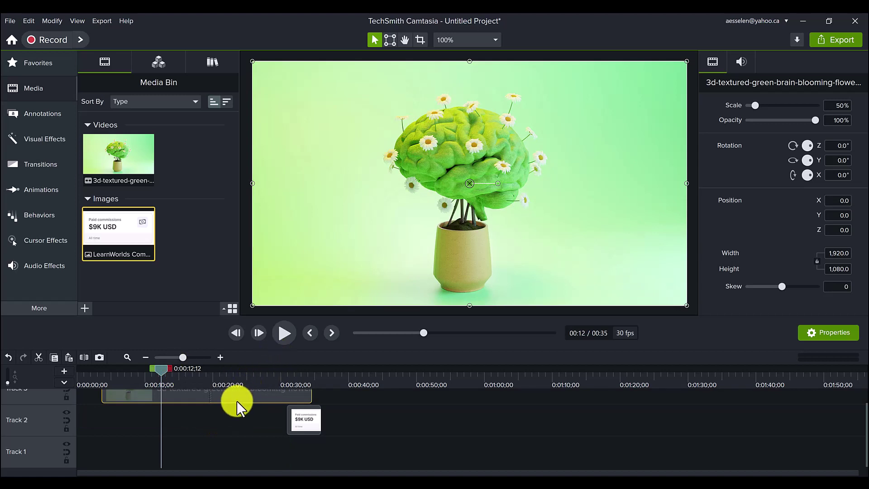
{"action": "key", "text": "ctrl+z"}
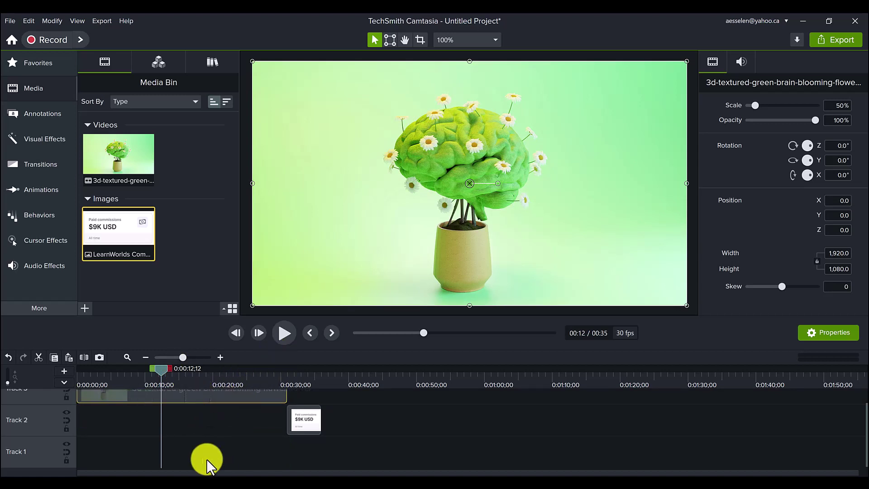
{"action": "left_click", "coordinate": [110, 385]}
{"action": "left_click", "coordinate": [95, 385]}
{"action": "left_click_drag", "start_coordinate": [72, 386], "coordinate": [73, 385]}
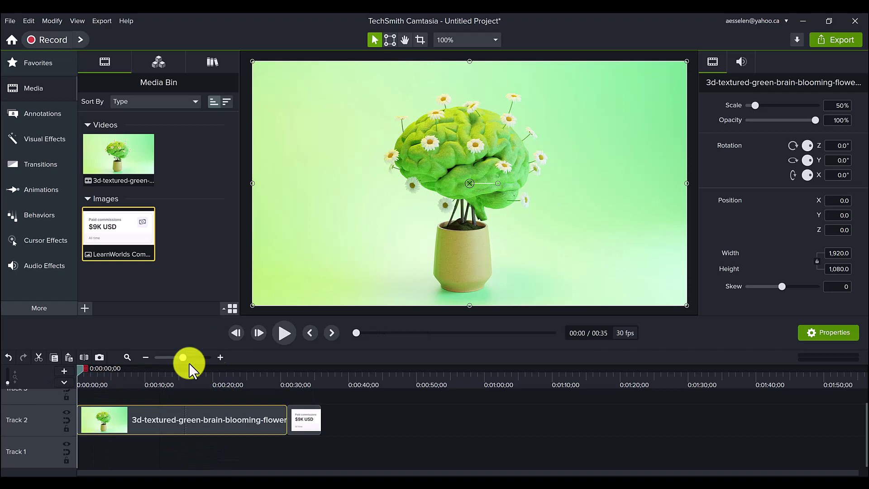
{"action": "left_click", "coordinate": [284, 333]}
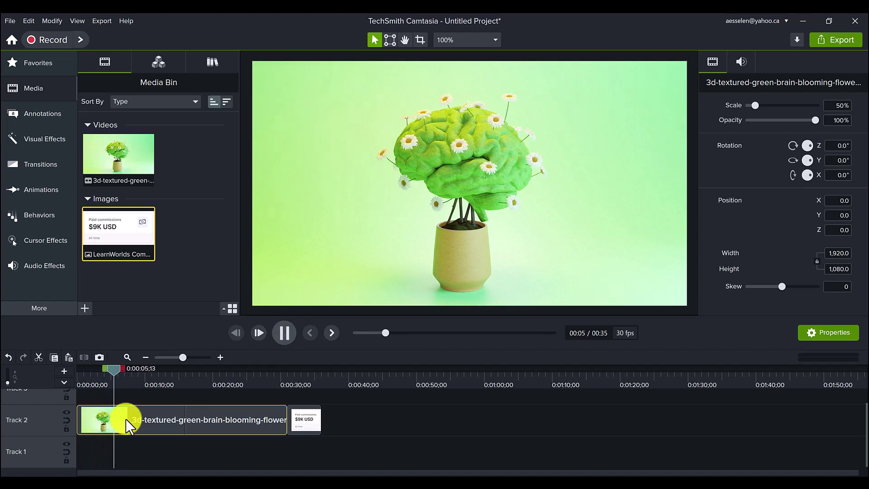
{"action": "key", "text": "space"}
{"action": "left_click", "coordinate": [165, 376]}
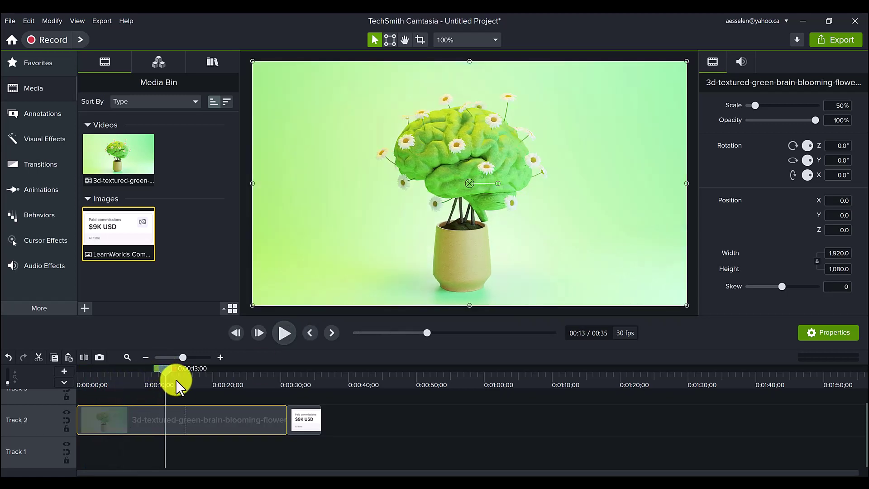
{"action": "left_click", "coordinate": [284, 338]}
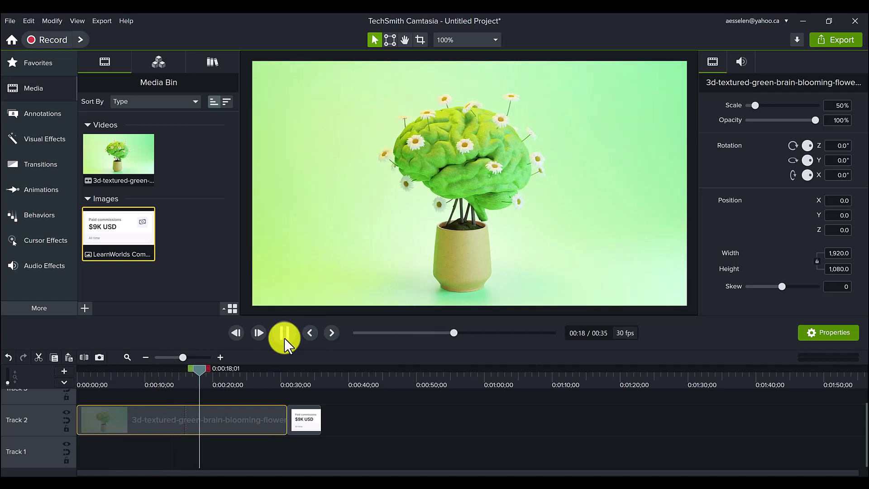
{"action": "left_click", "coordinate": [285, 338]}
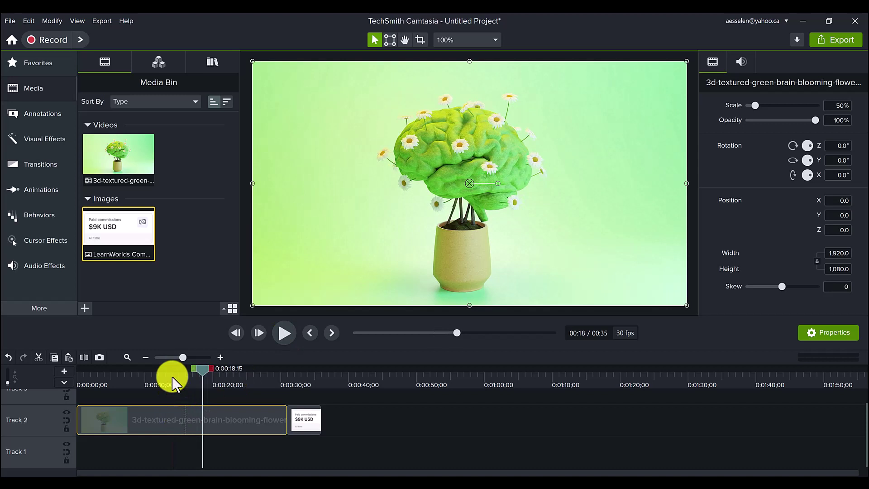
{"action": "mouse_move", "coordinate": [172, 376]}
{"action": "left_mouse_down"}
{"action": "mouse_move", "coordinate": [206, 377]}
{"action": "mouse_move", "coordinate": [165, 375]}
{"action": "left_mouse_up"}
{"action": "left_click", "coordinate": [232, 414]}
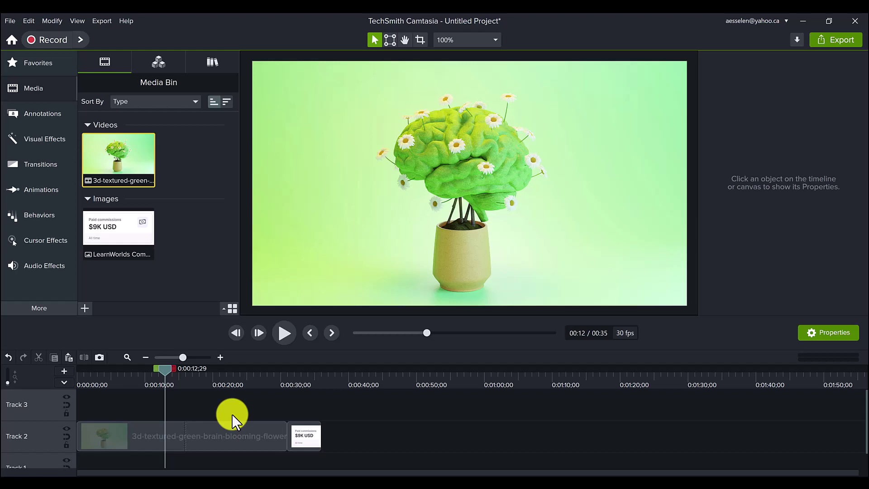
{"action": "scroll", "coordinate": [291, 408], "scroll_direction": "down", "scroll_amount": 1}
Select the repeated video and the image clip on Track 2 and delete them
{"action": "left_click_drag", "start_coordinate": [303, 451], "coordinate": [213, 424]}
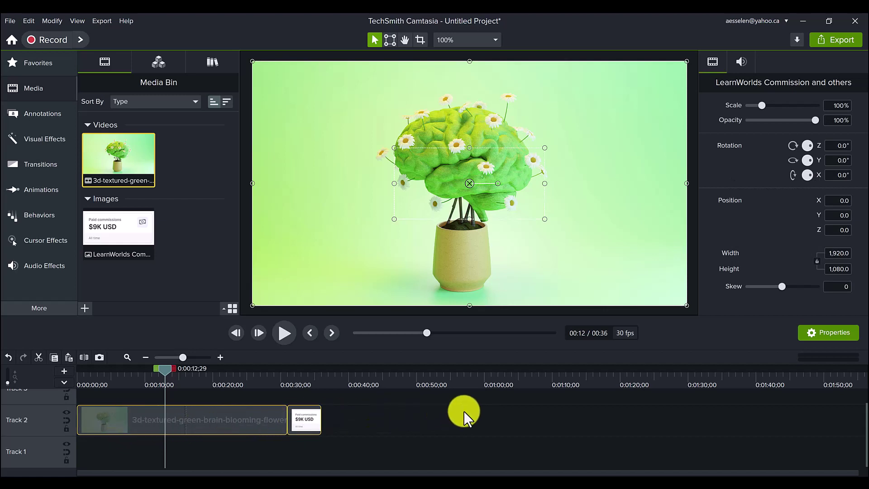
{"action": "left_click_drag", "start_coordinate": [464, 411], "coordinate": [718, 433]}
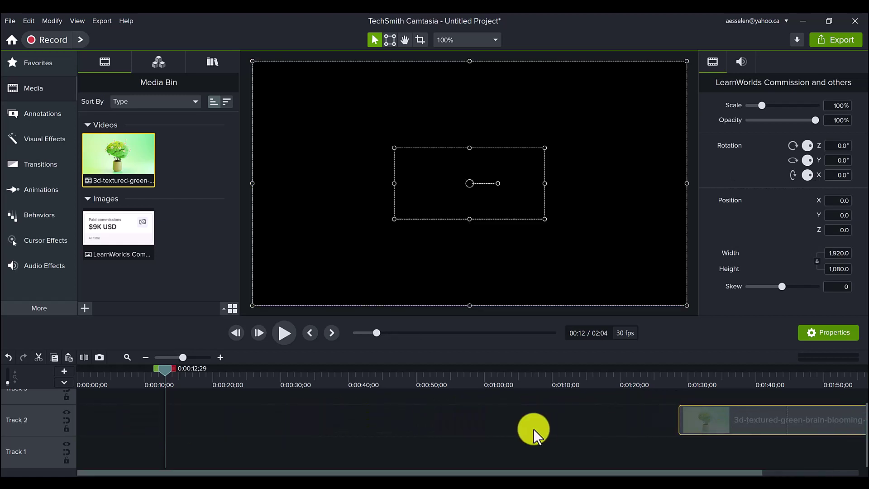
{"action": "left_click_drag", "start_coordinate": [533, 429], "coordinate": [464, 426]}
{"action": "key", "text": "Delete"}
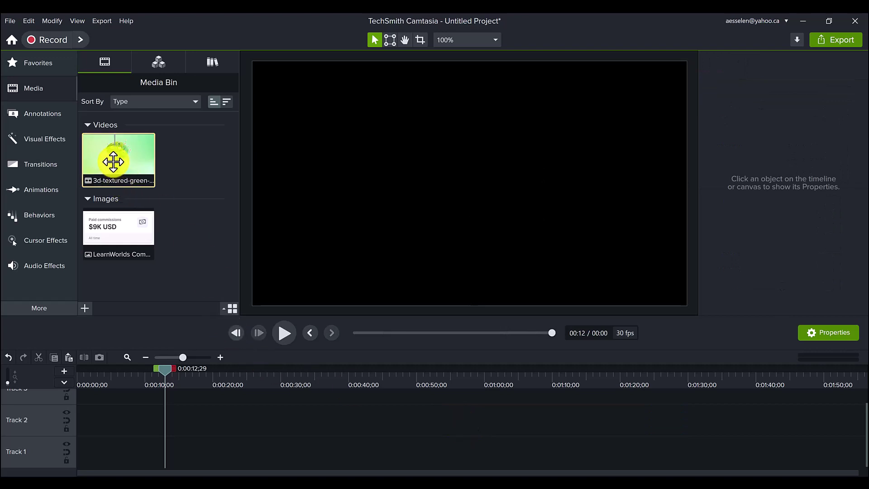
Place a fresh brain video from the Media Bin back at the start of Track 2
{"action": "left_click_drag", "start_coordinate": [116, 163], "coordinate": [102, 428]}
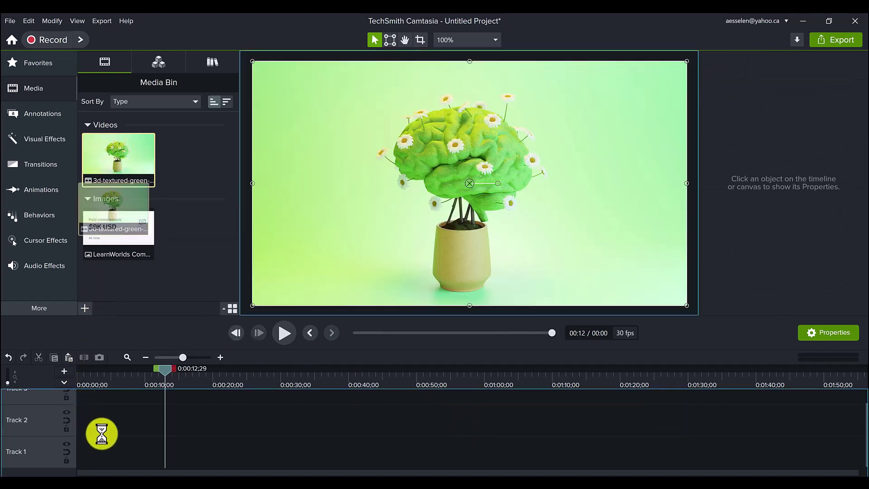
{"action": "right_click", "coordinate": [111, 438]}
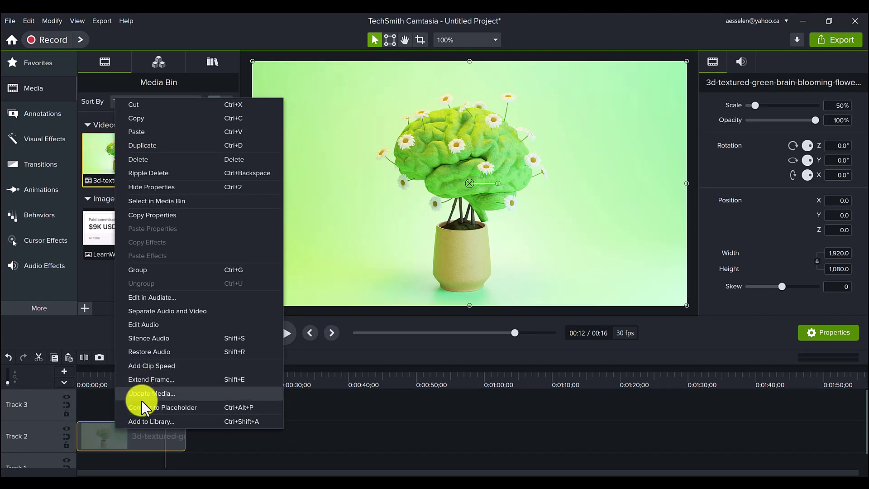
{"action": "left_click", "coordinate": [223, 454]}
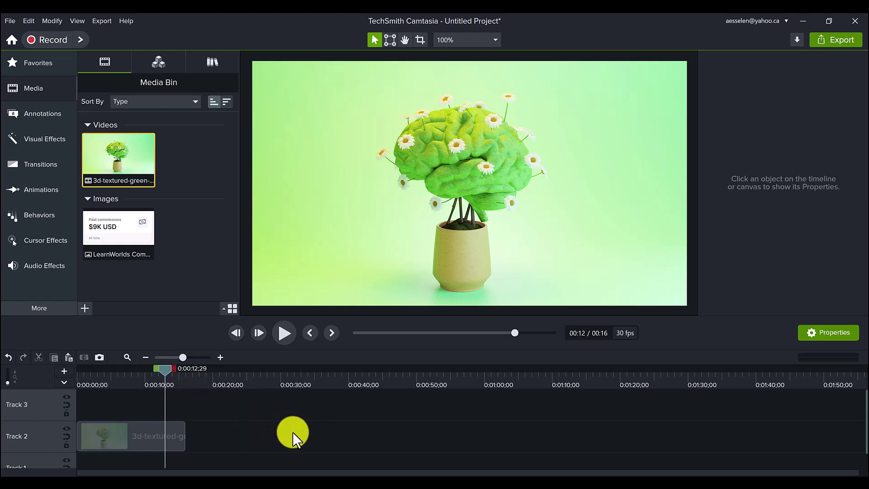
Re-add the $9K USD image near 0:30 and repeat the brain video rightward up to it
{"action": "left_click_drag", "start_coordinate": [106, 224], "coordinate": [283, 431]}
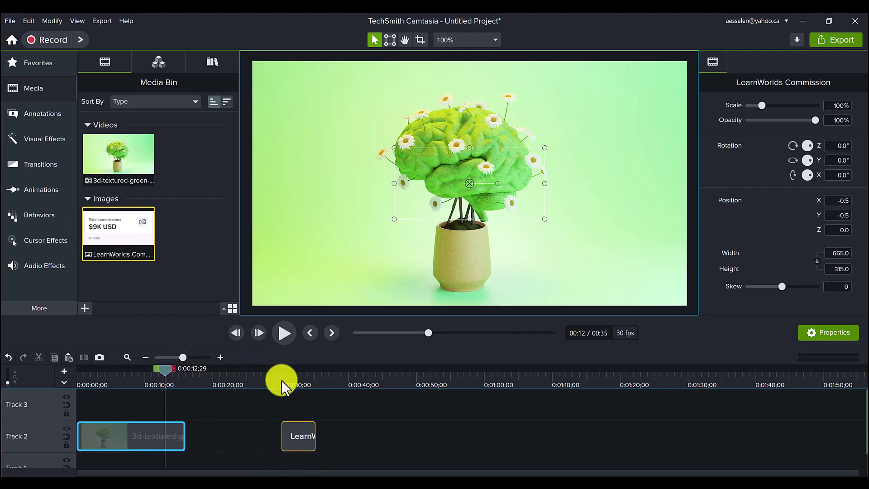
{"action": "left_click", "coordinate": [164, 434]}
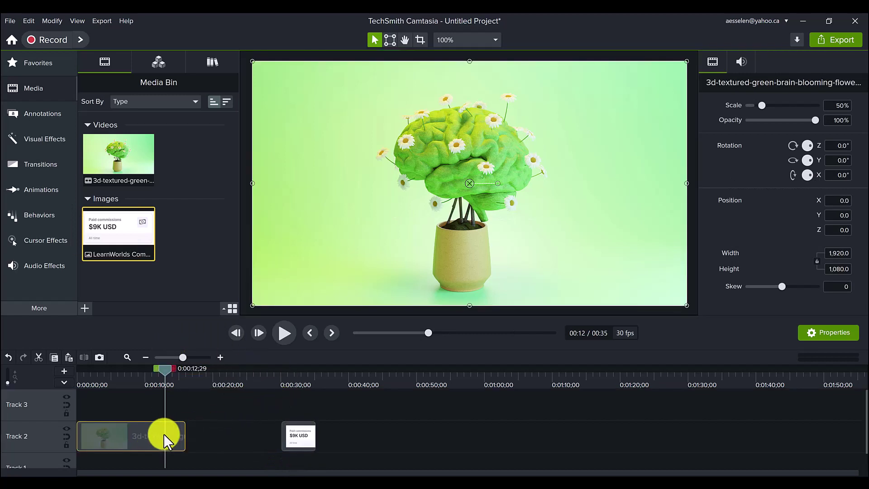
{"action": "right_click", "coordinate": [164, 434]}
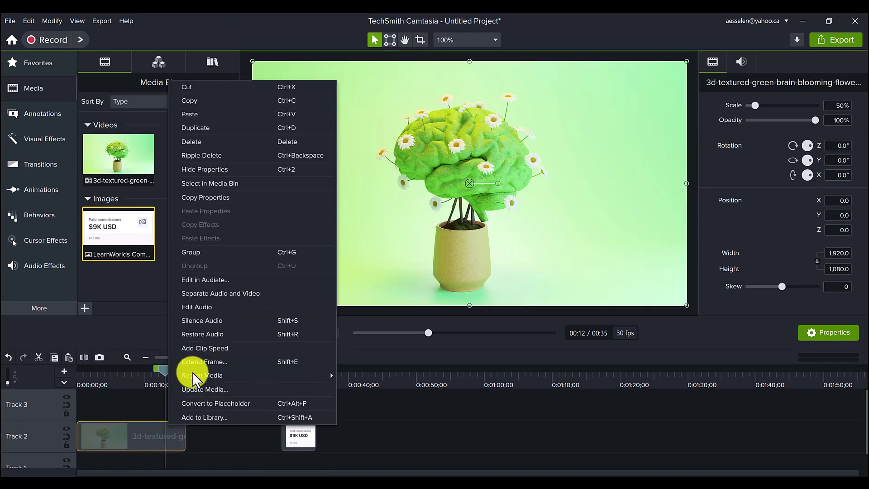
{"action": "mouse_move", "coordinate": [192, 376]}
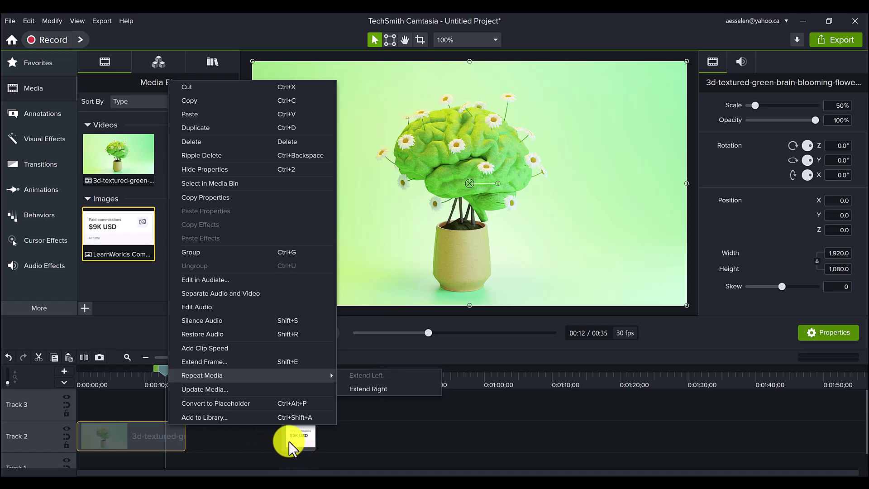
{"action": "left_click", "coordinate": [370, 387]}
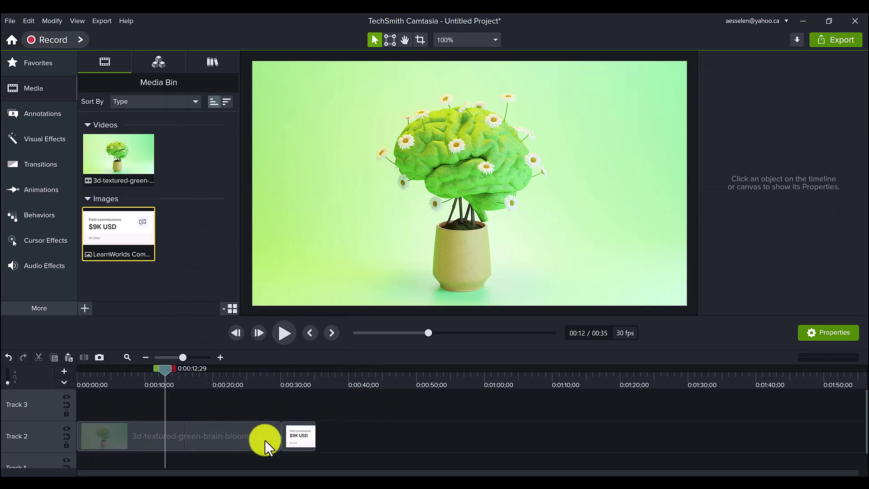
{"action": "left_click", "coordinate": [282, 377]}
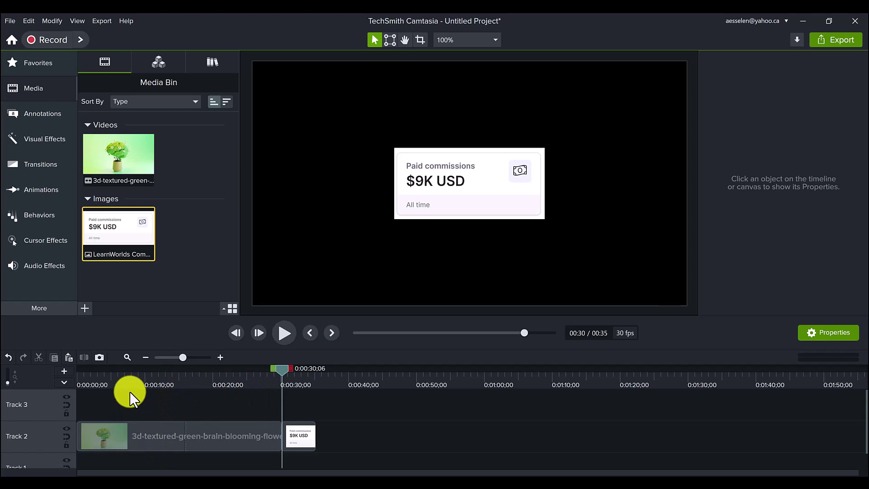
Undo the last edits and place the $9K USD image on Track 2 near 0:52
{"action": "key", "text": "ctrl+z"}
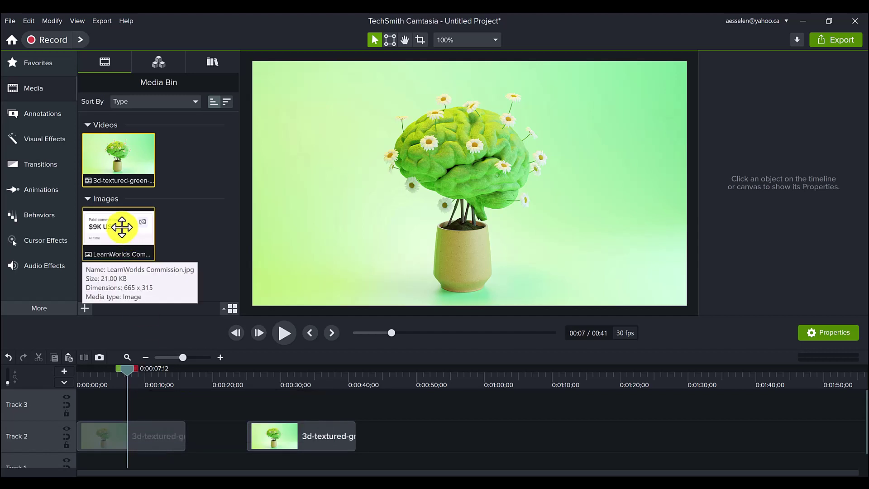
{"action": "left_click_drag", "start_coordinate": [121, 227], "coordinate": [430, 449]}
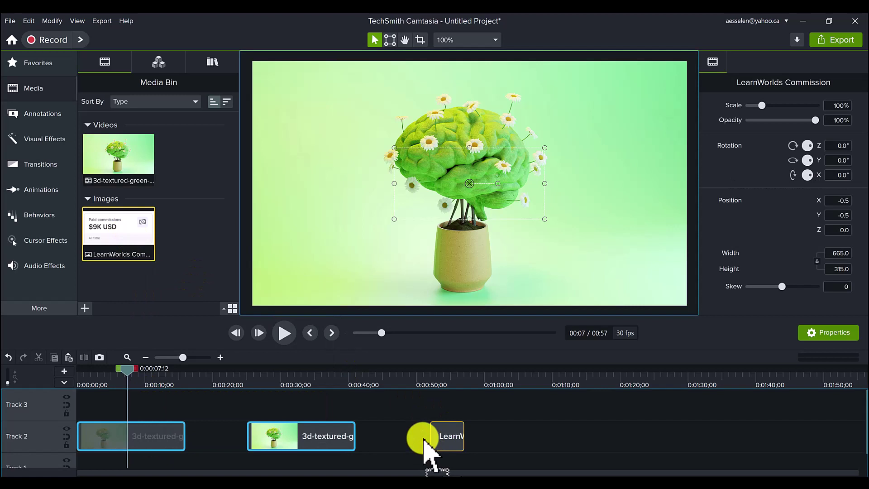
{"action": "right_click", "coordinate": [440, 436]}
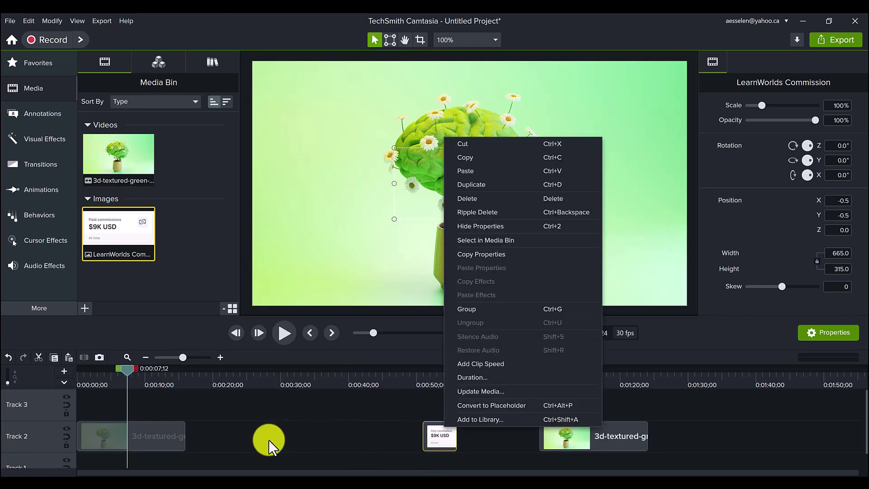
Extend the first brain clip rightward with Repeat Media up to the image
{"action": "right_click", "coordinate": [149, 438]}
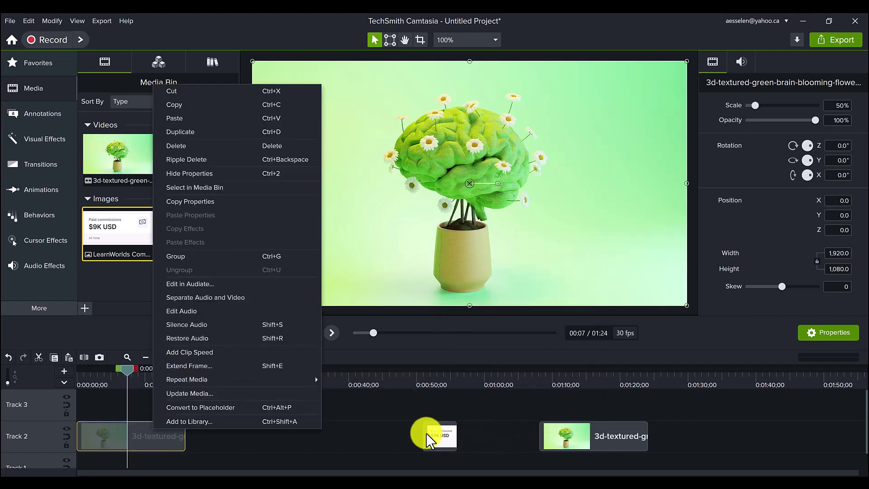
{"action": "mouse_move", "coordinate": [220, 380]}
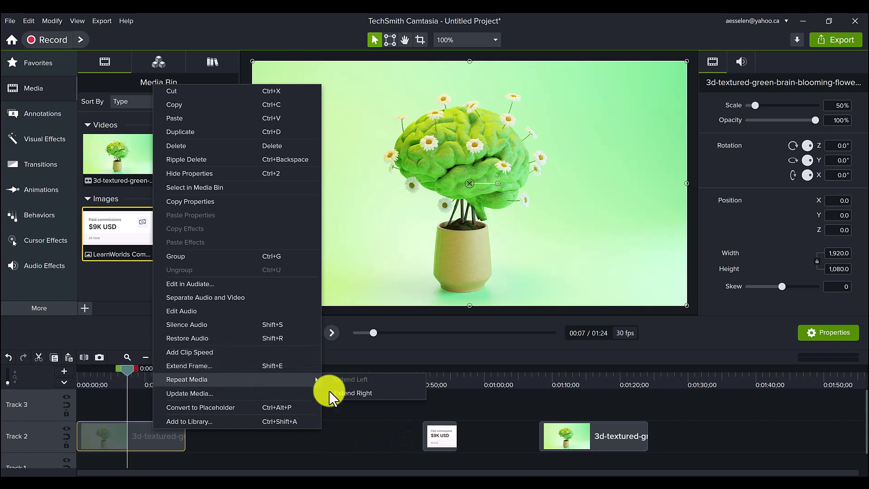
{"action": "left_click", "coordinate": [353, 395]}
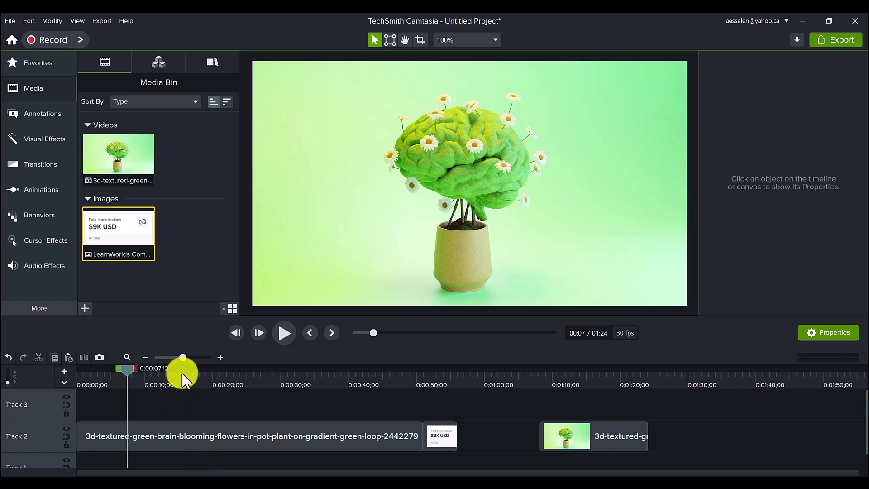
{"action": "left_click_drag", "start_coordinate": [182, 379], "coordinate": [272, 427]}
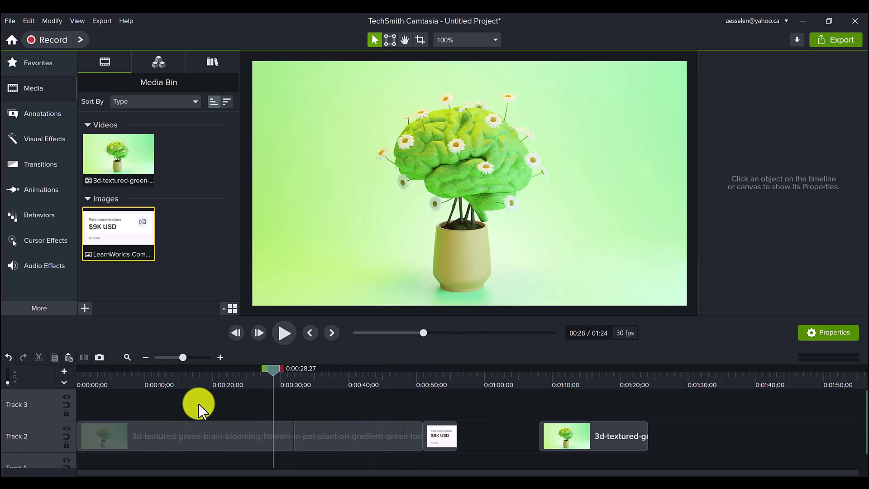